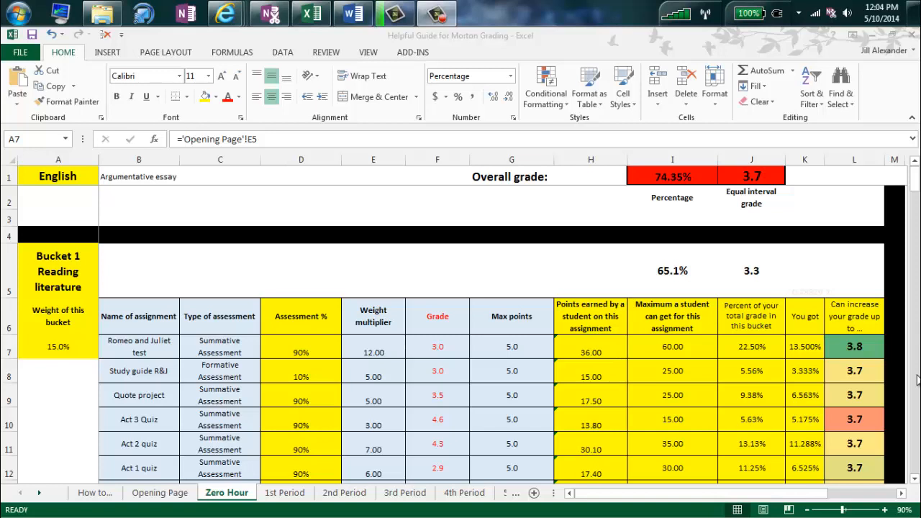
Return to the Zero Hour sheet and inspect the formulas for the English course name, Bucket 1 heading and 15.0% weight.
click(181, 496)
click(180, 497)
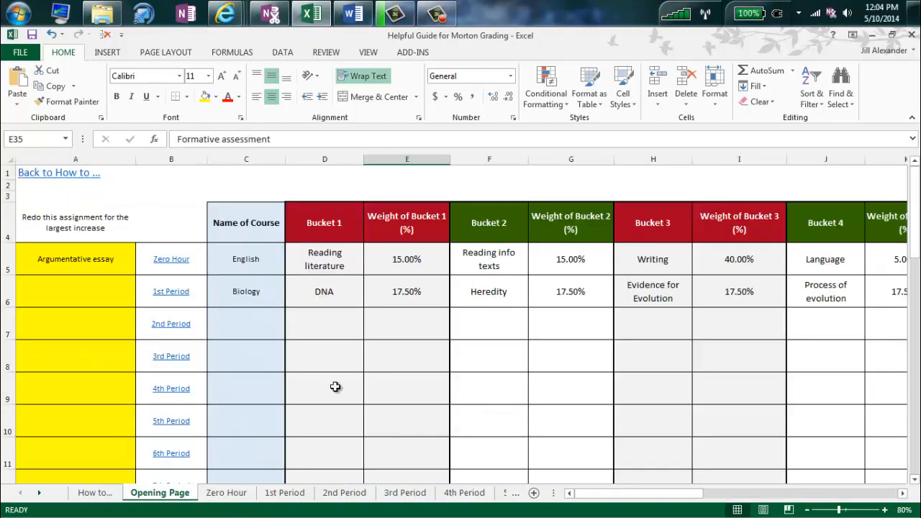
click(227, 493)
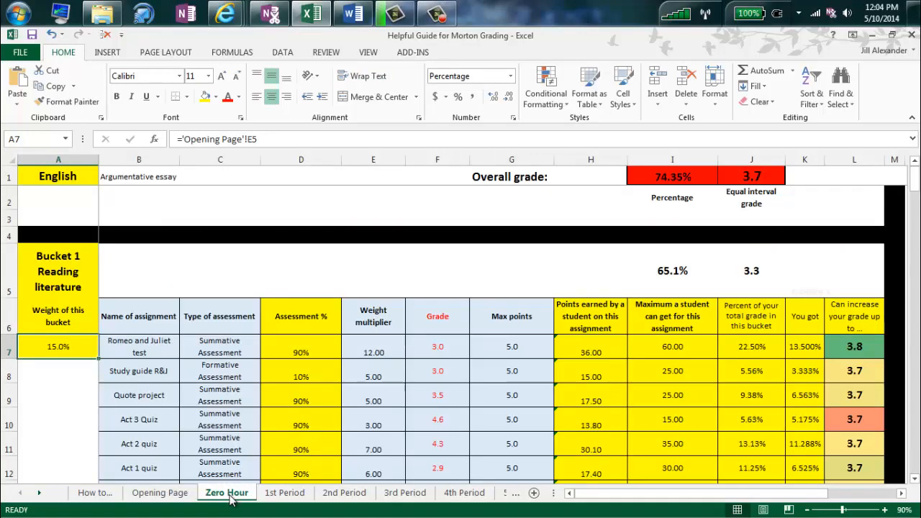
click(90, 182)
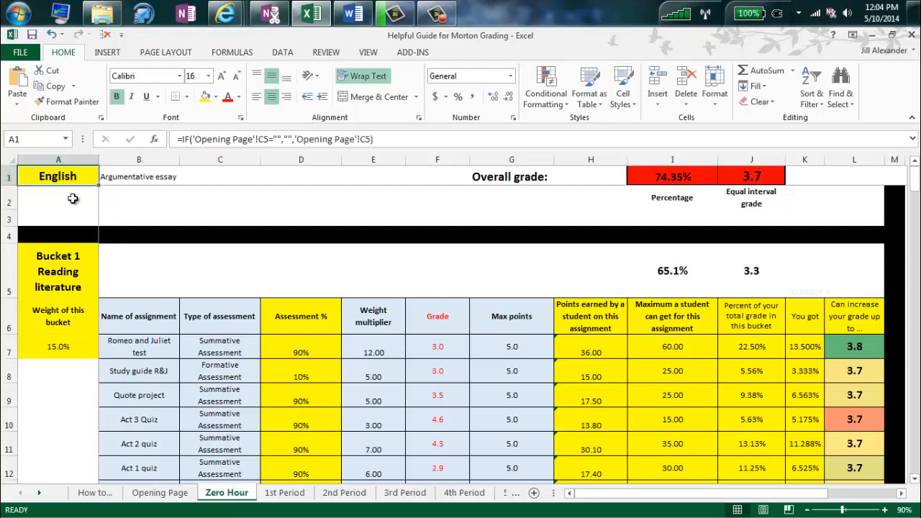
click(70, 287)
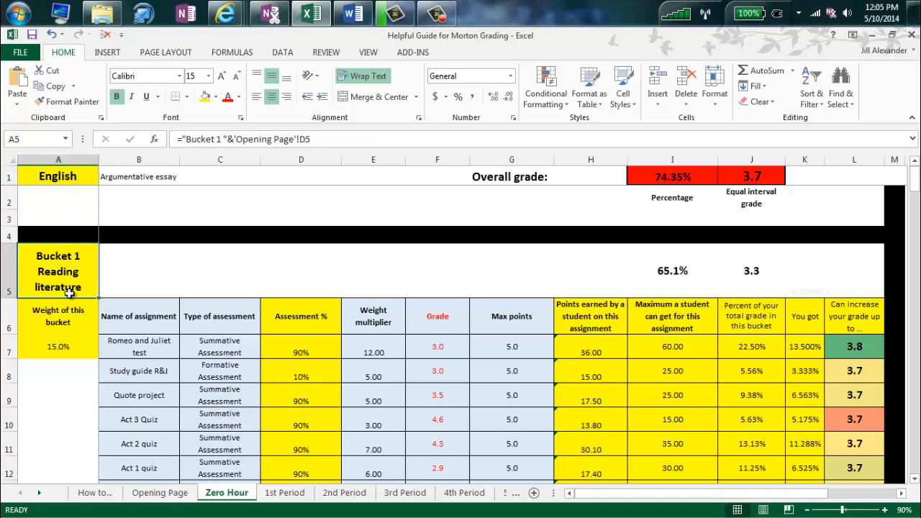
click(74, 346)
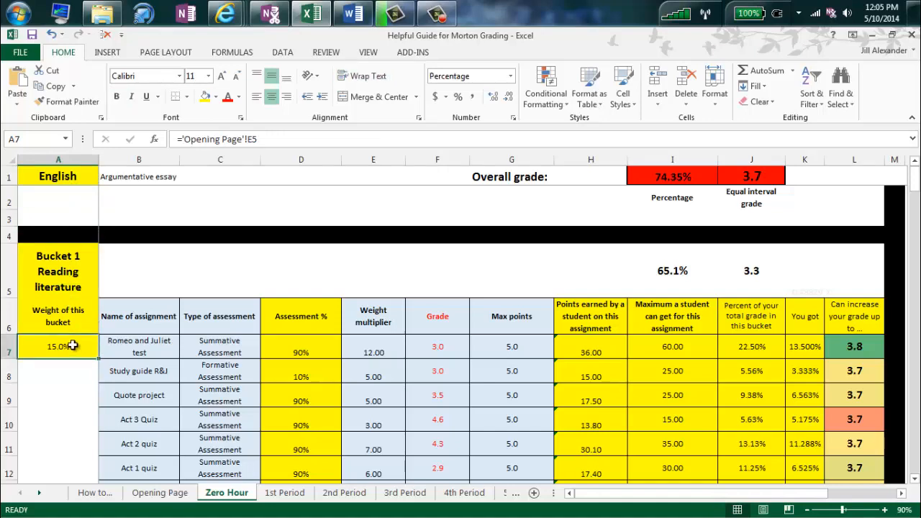
scroll(73, 346, down, 7)
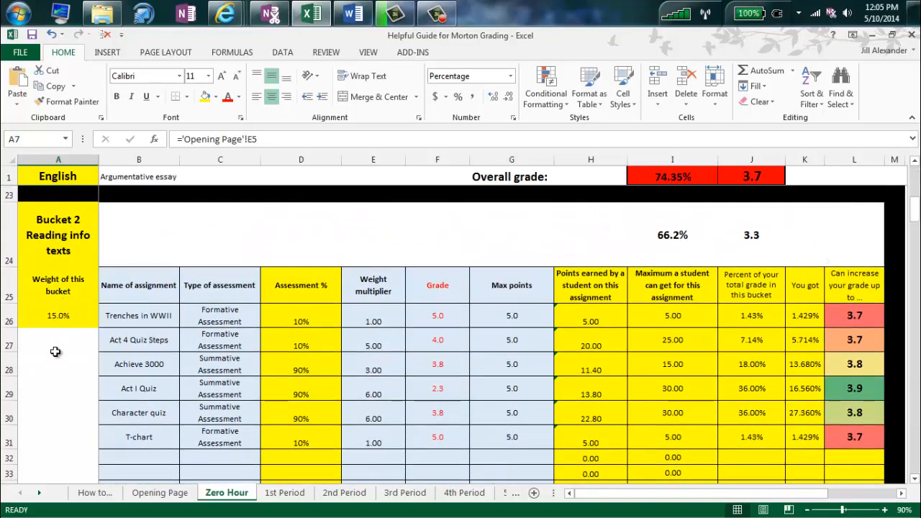
scroll(61, 317, up, 6)
scroll(112, 301, up, 1)
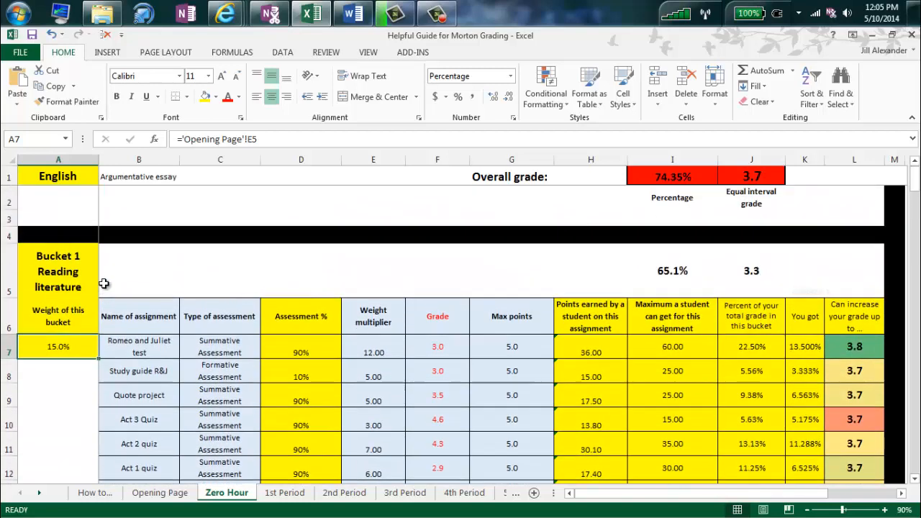
Switch the Romeo and Juliet test's assessment type to Formative Assessment, then back to Summative Assessment.
click(243, 344)
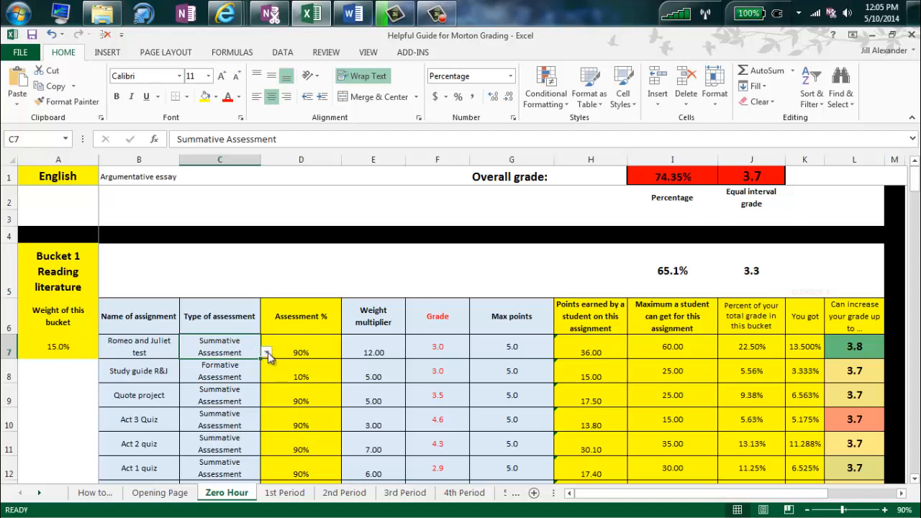
click(267, 351)
click(253, 374)
click(266, 352)
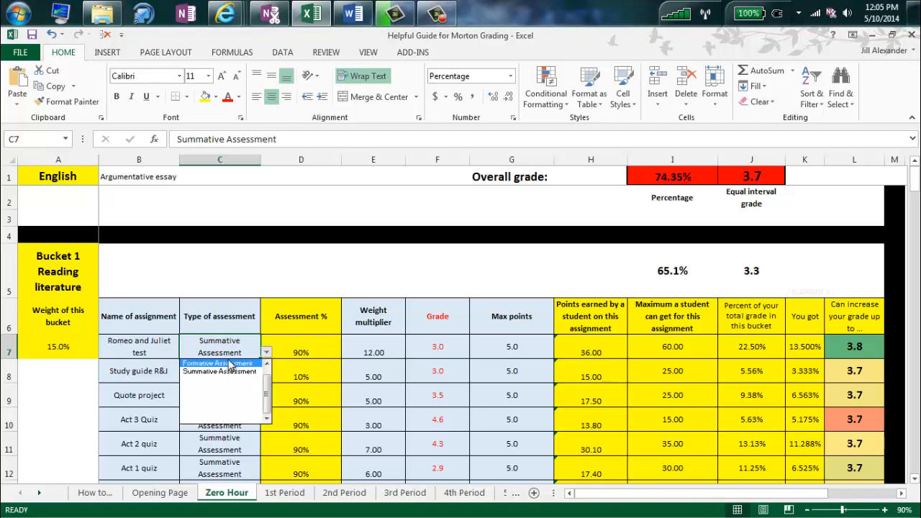
click(232, 364)
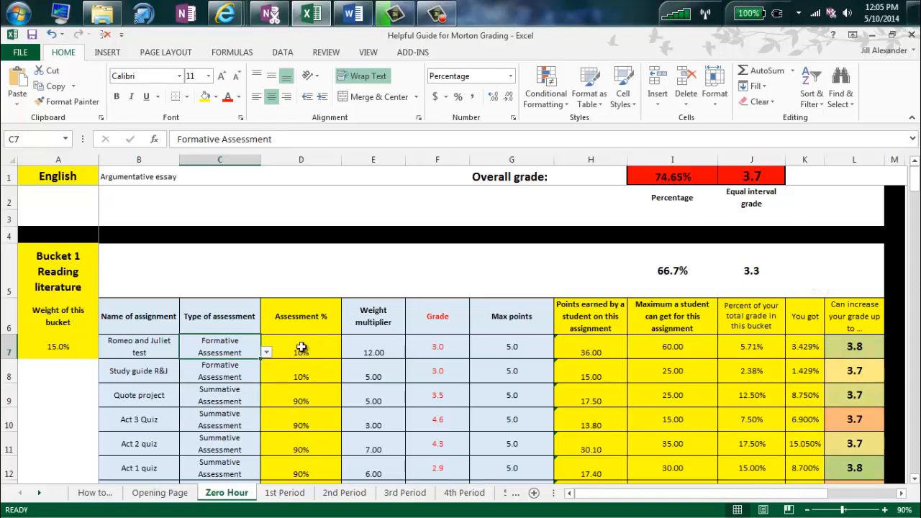
click(265, 353)
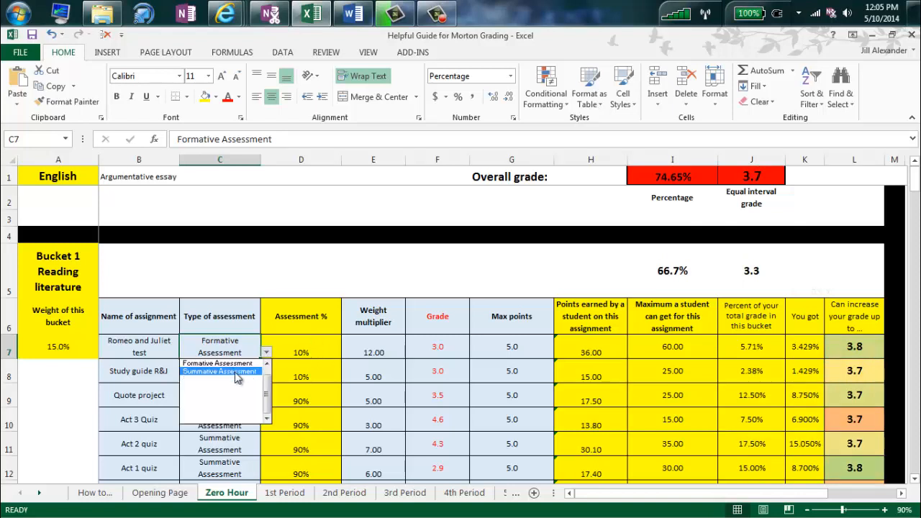
click(238, 376)
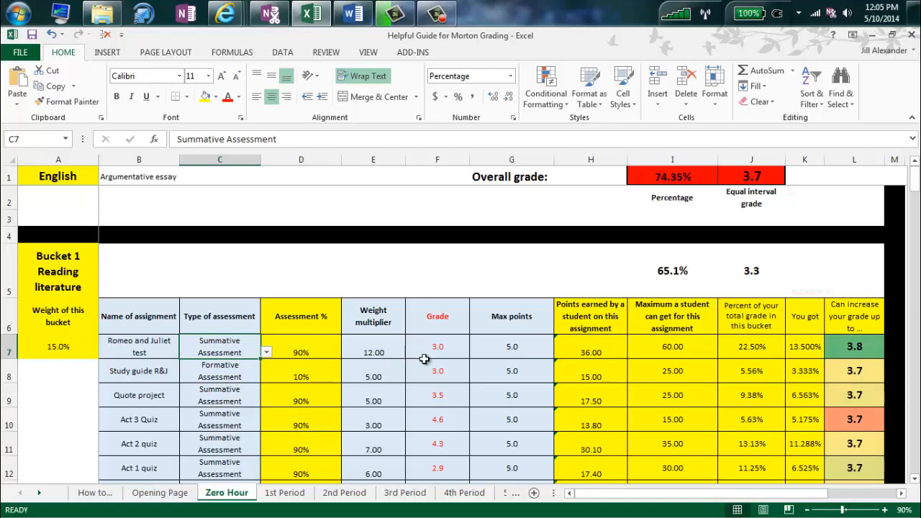
Check the Romeo and Juliet test's grade (F7), max points (G7) and weight multiplier 12 (E7).
click(447, 350)
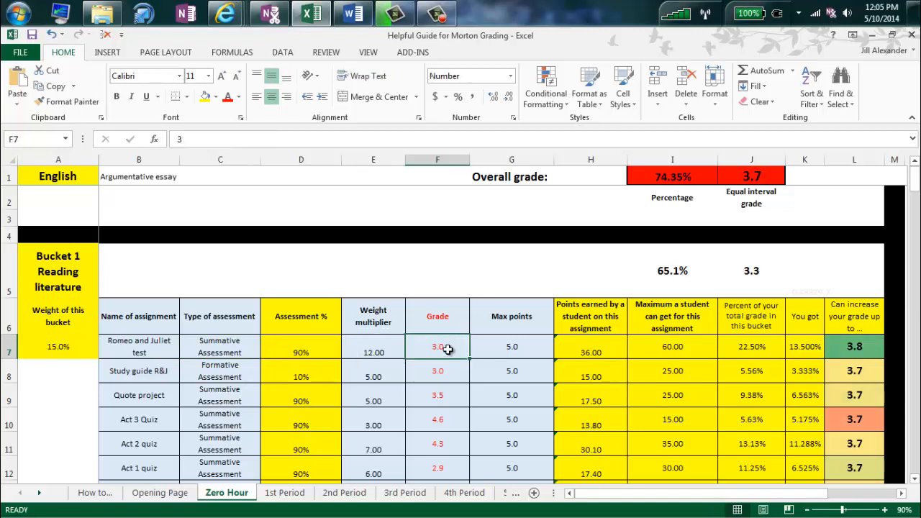
click(518, 349)
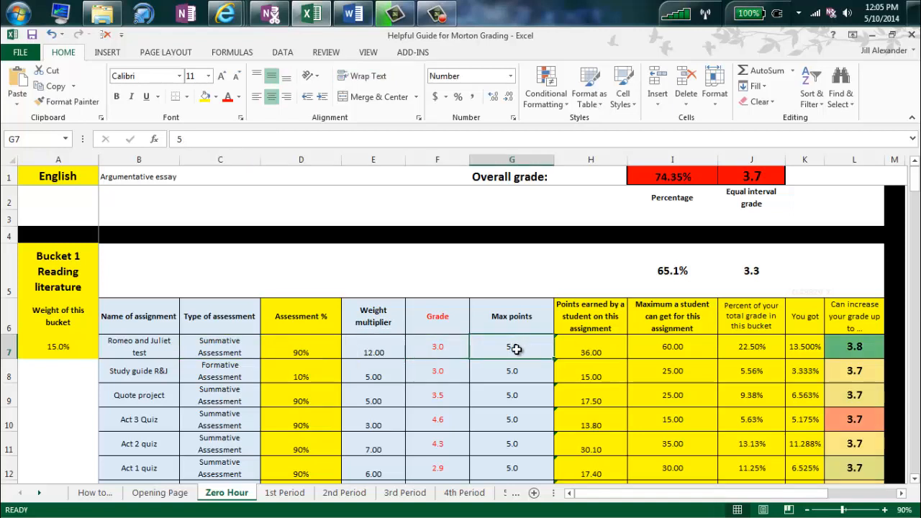
click(375, 349)
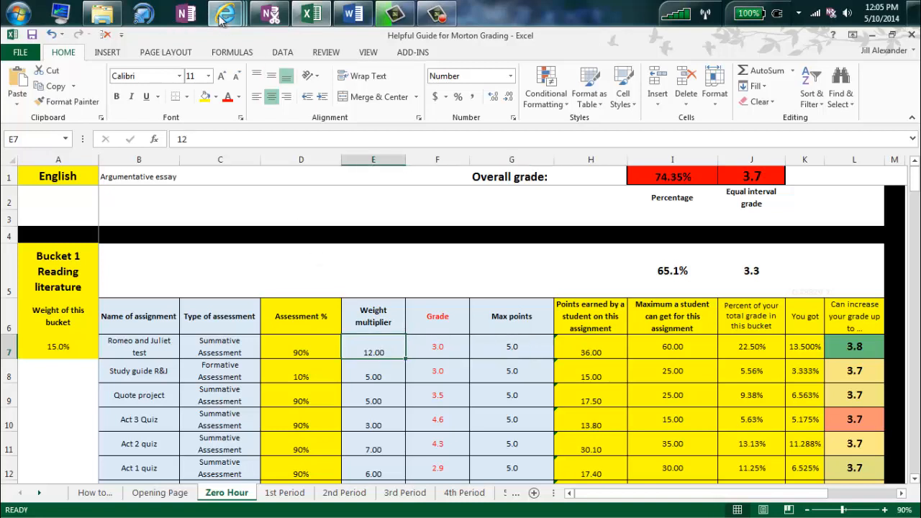
Log in to Skyward Family Access with the login ID and password, and open Gradebook.
mouse_move(226, 16)
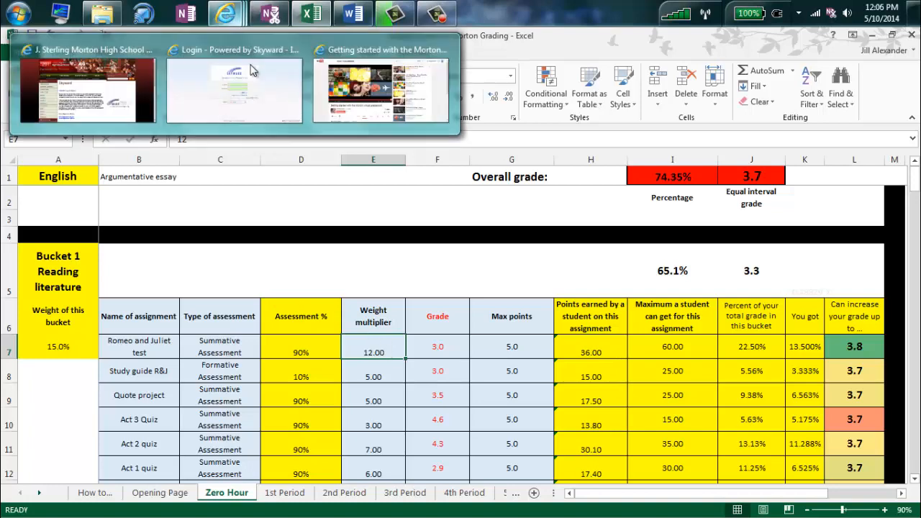
click(285, 100)
click(445, 259)
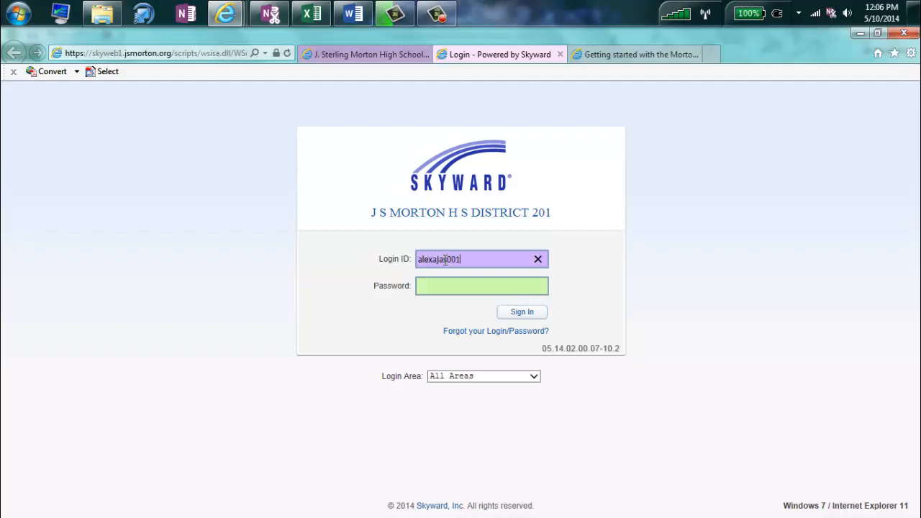
key(Tab)
text(a)
key(Return)
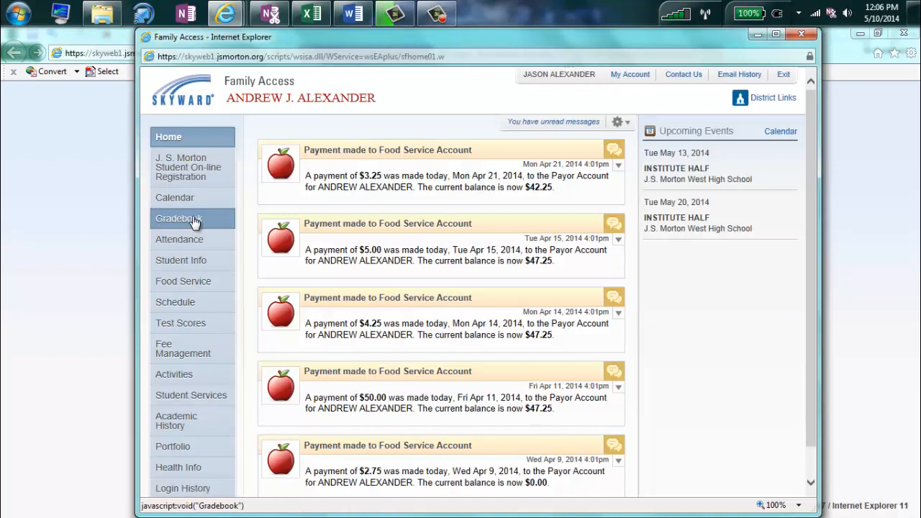
click(186, 219)
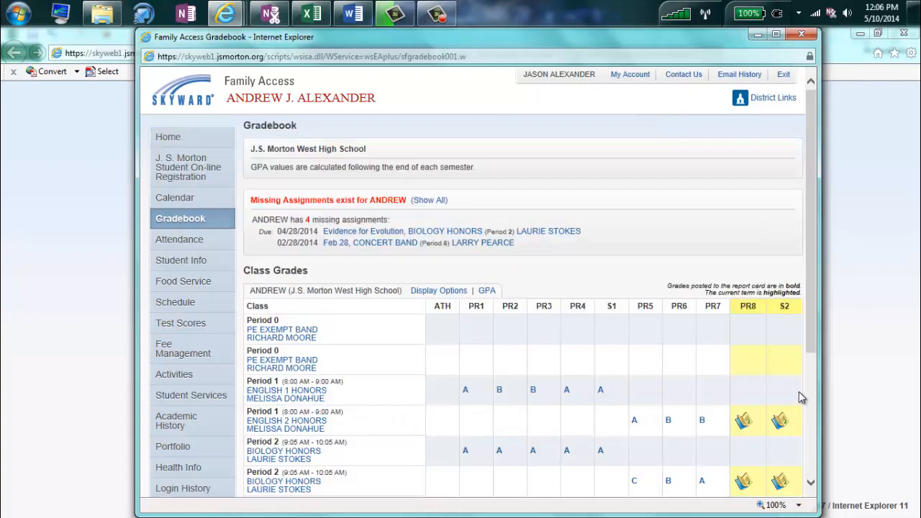
Drill into English 2 Honors S2 > English 1/2 > Reading Literature to view the RJ Test's weight and grade, then return to Excel.
click(780, 421)
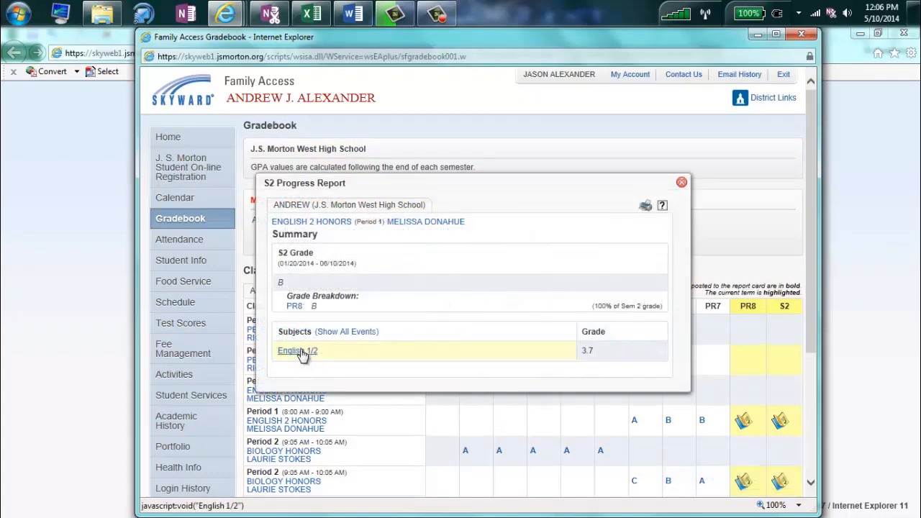
click(300, 352)
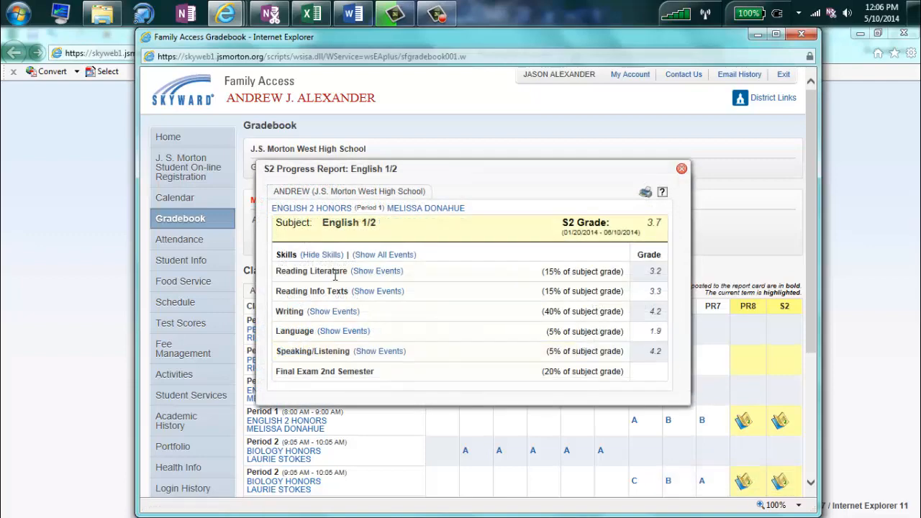
click(374, 277)
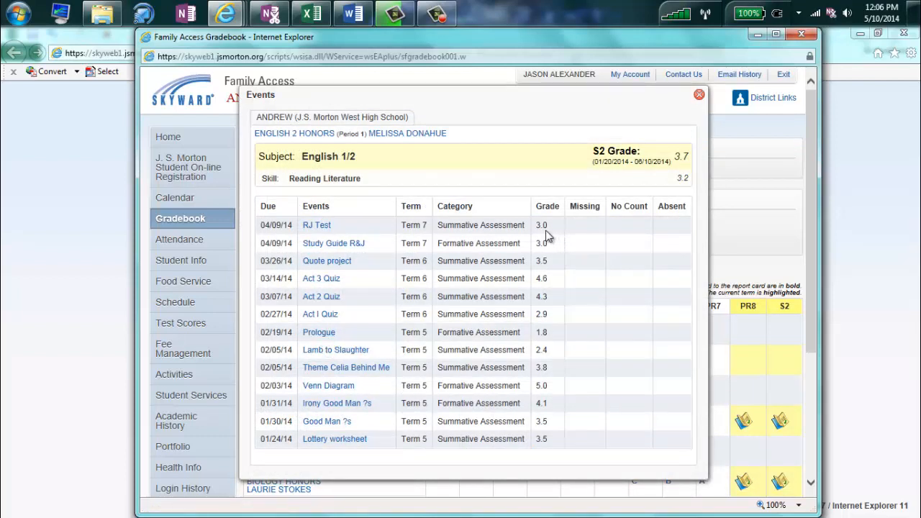
click(318, 225)
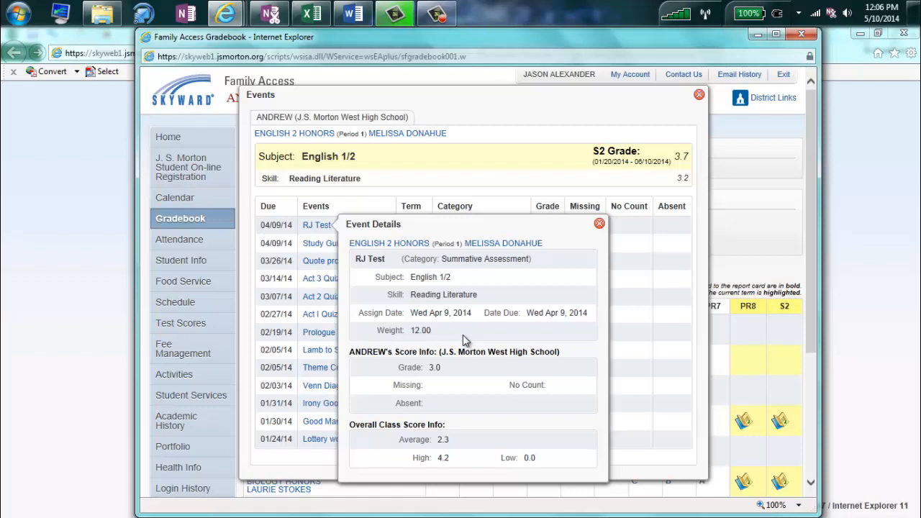
key(alt+Tab)
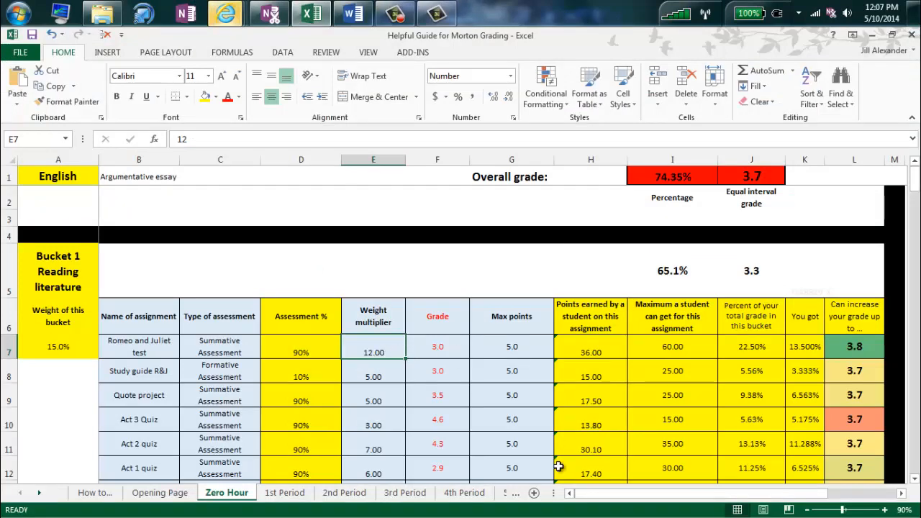
Inspect the formulas in I7, H7, J7 and L7, select the Study guide R&J grade in F8, and scroll back to column B.
mouse_move(612, 494)
mouse_down()
mouse_move(653, 502)
mouse_move(627, 495)
mouse_up()
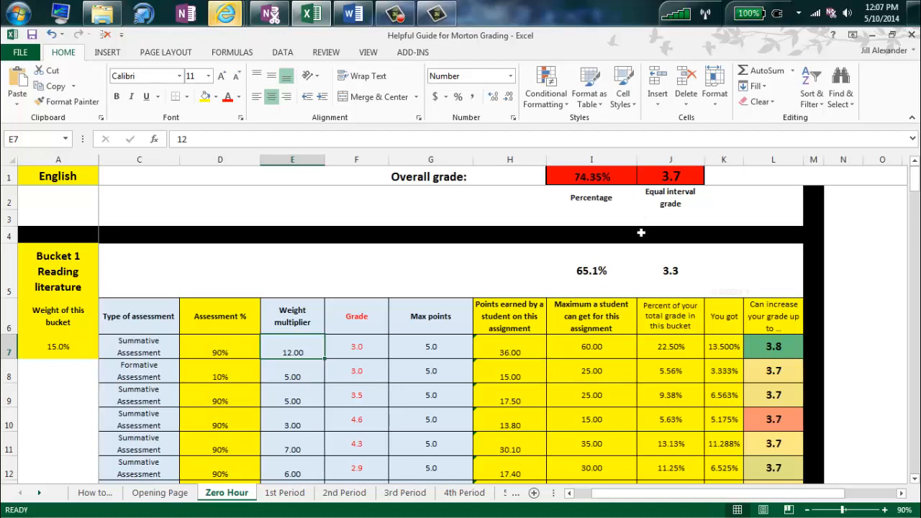
click(612, 351)
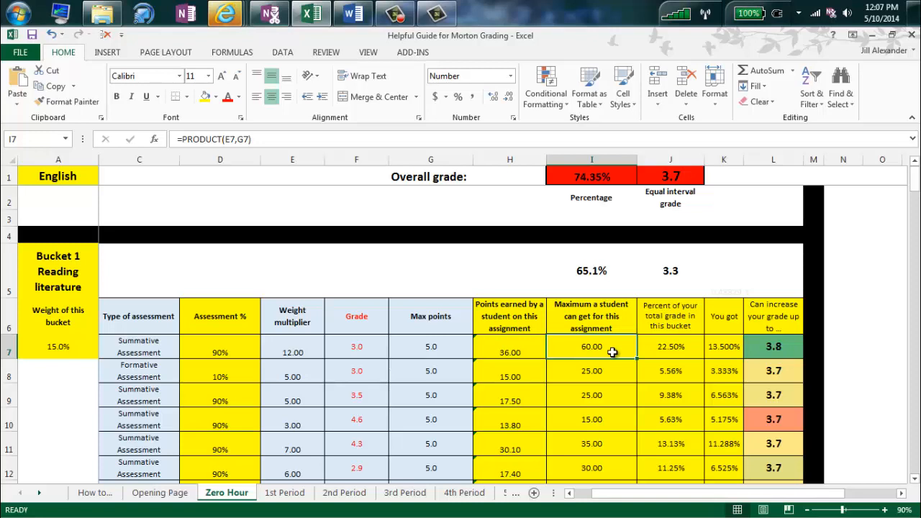
click(527, 352)
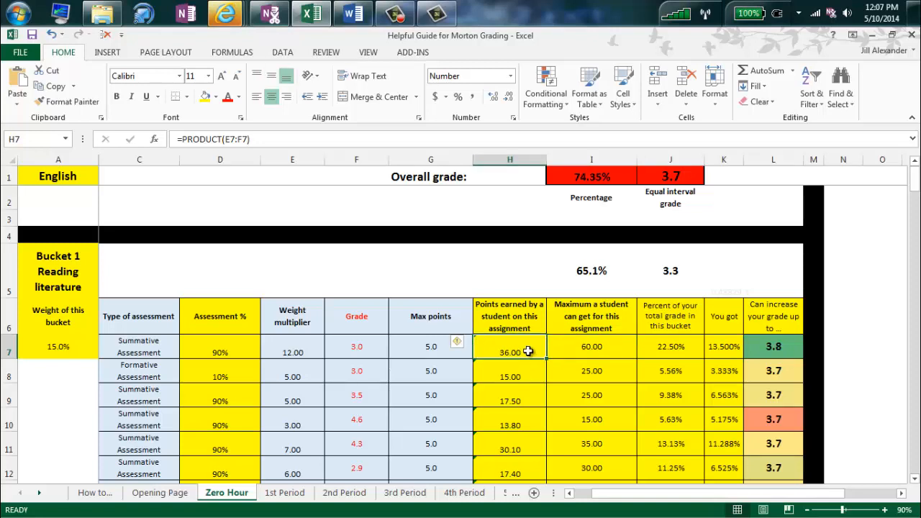
click(587, 350)
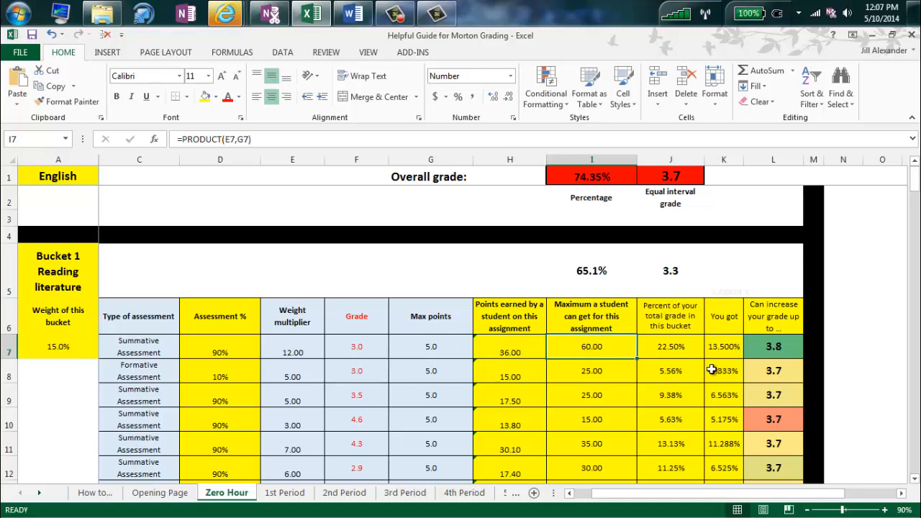
click(687, 347)
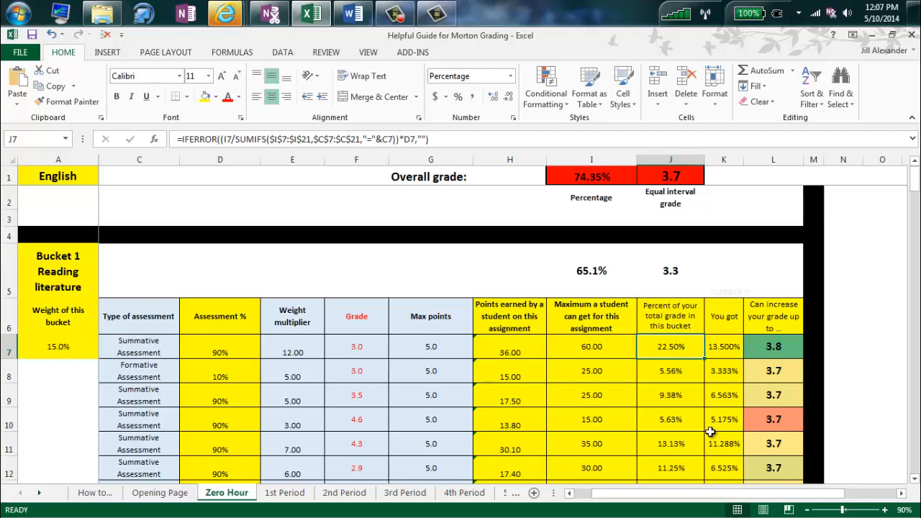
click(790, 348)
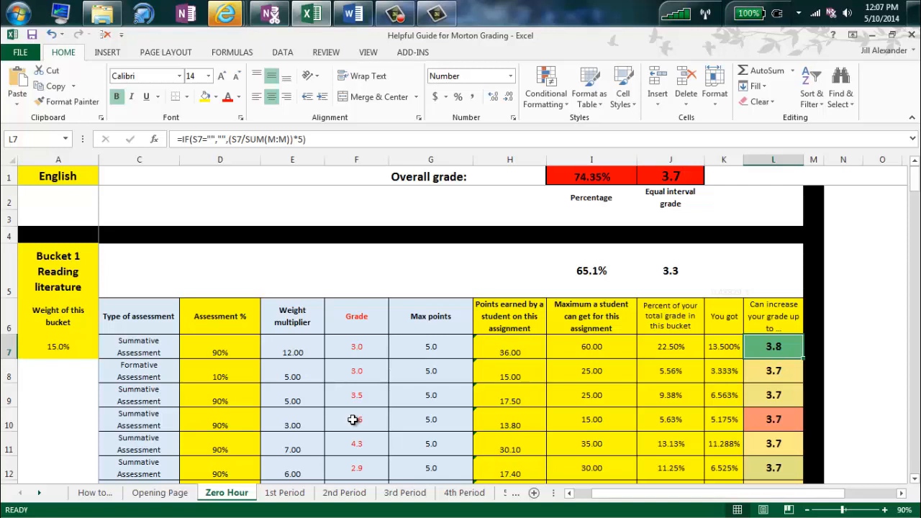
click(364, 375)
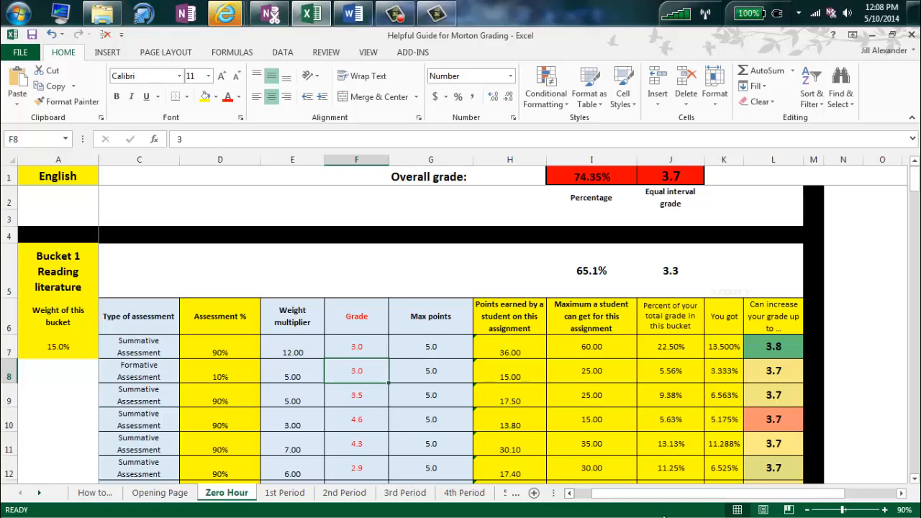
drag(673, 496, 657, 496)
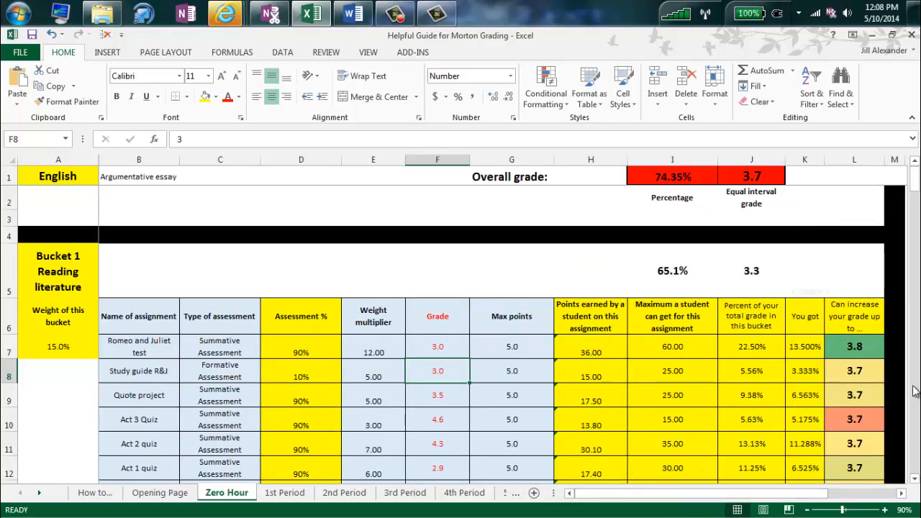
Inspect the formulas for the English subject cell, the most-impactful-assignment cell and the Bucket 3 weight.
click(80, 176)
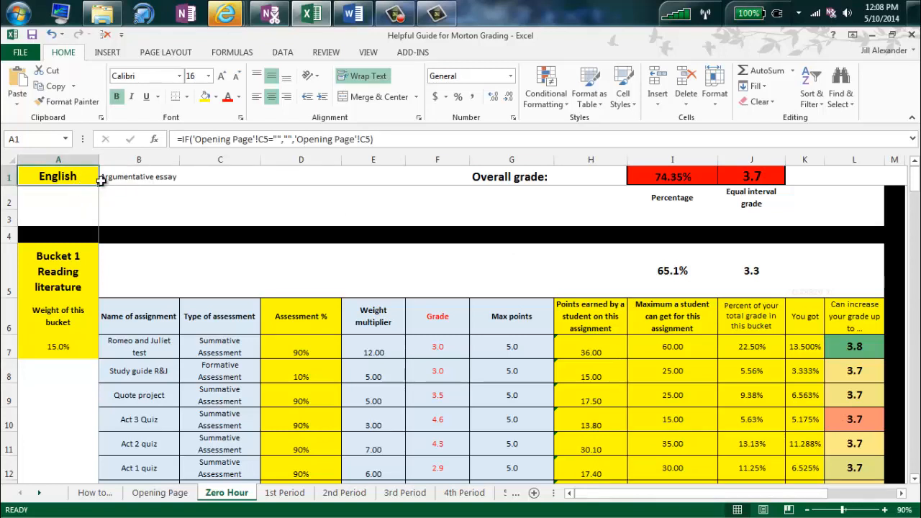
click(171, 180)
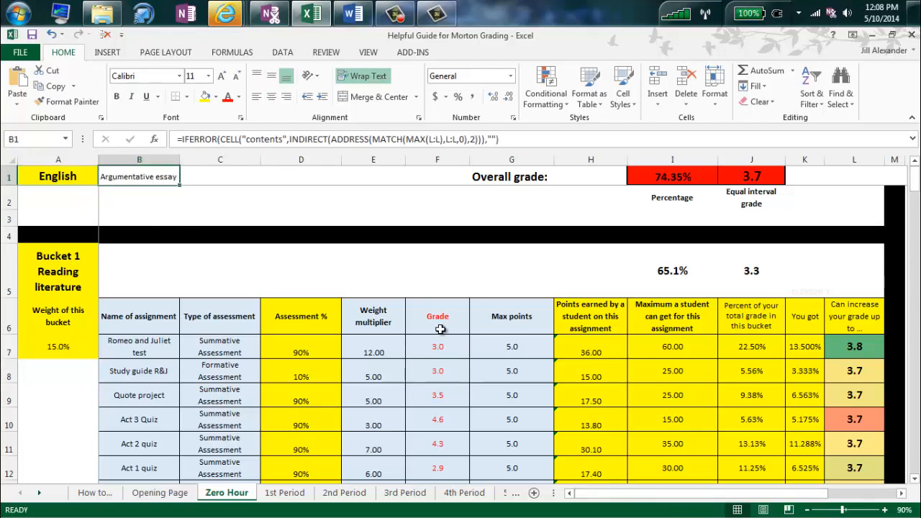
scroll(464, 277, down, 5)
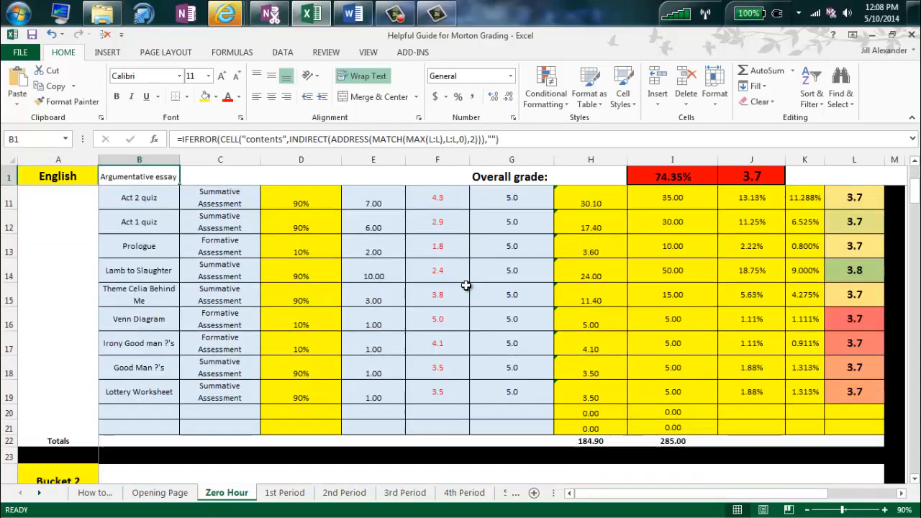
scroll(466, 285, down, 10)
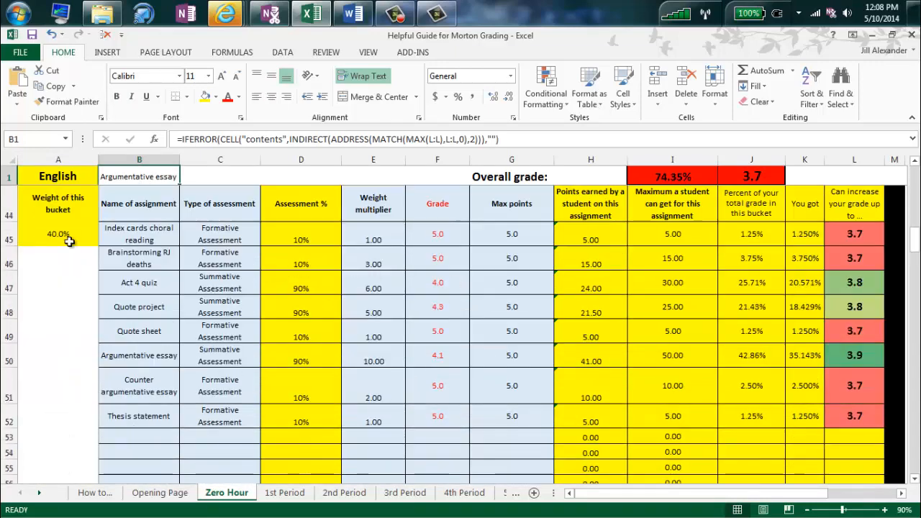
click(73, 241)
scroll(71, 259, up, 1)
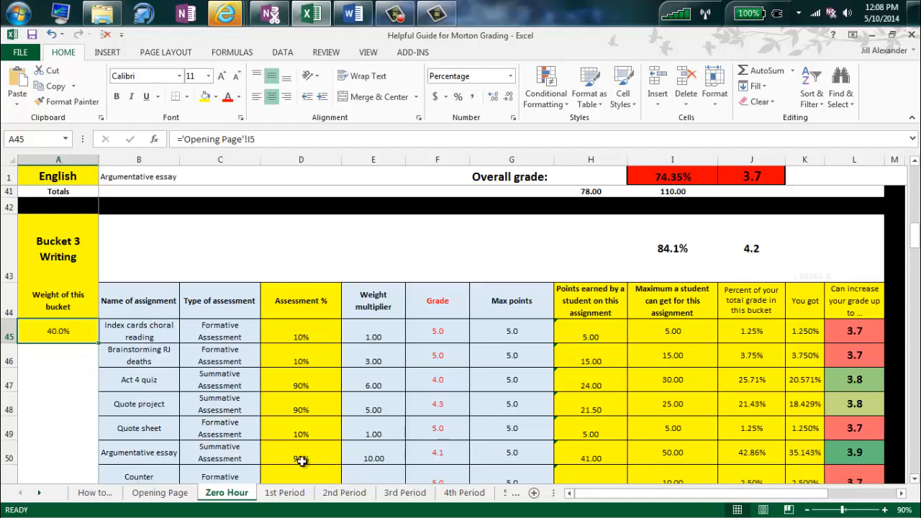
Check the Argumentative essay's weight multiplier of 10.00 and its grade of 4.1.
click(392, 459)
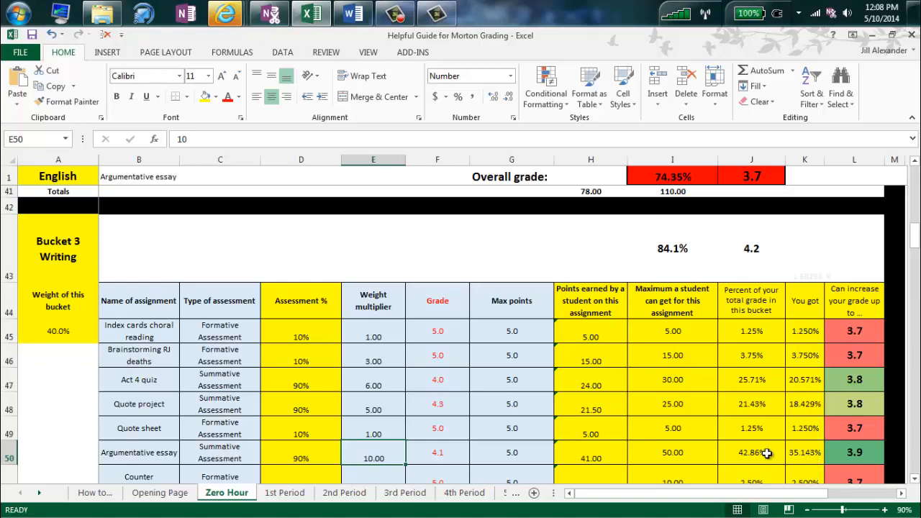
mouse_move(747, 495)
mouse_down()
mouse_move(776, 494)
mouse_move(754, 496)
mouse_up()
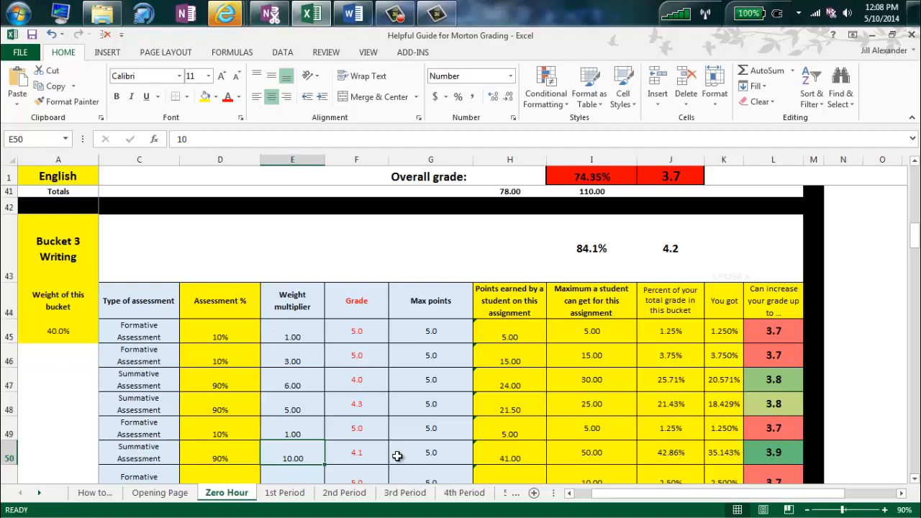
click(366, 457)
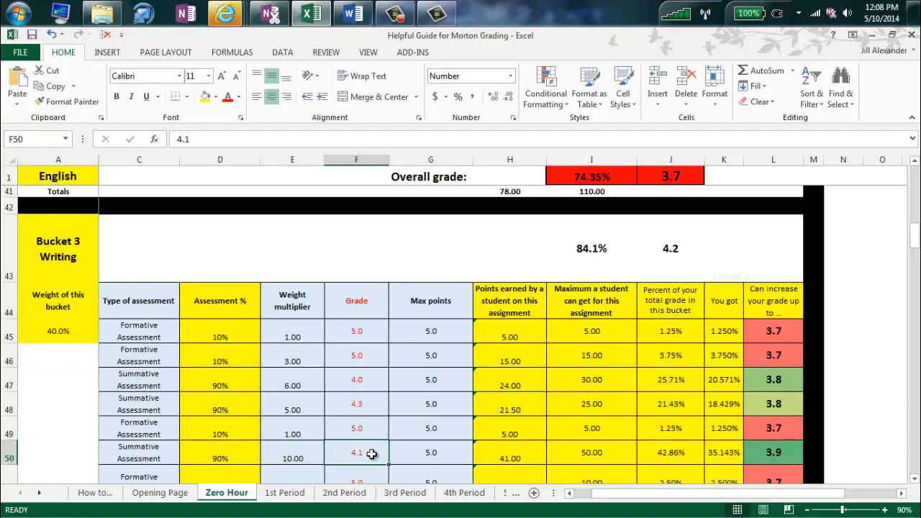
scroll(115, 191, up, 13)
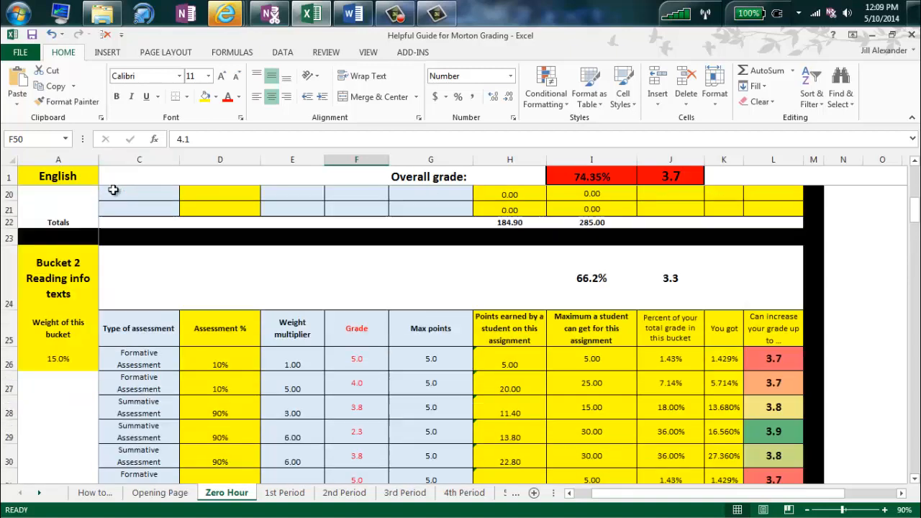
scroll(115, 192, down, 1)
scroll(116, 191, up, 1)
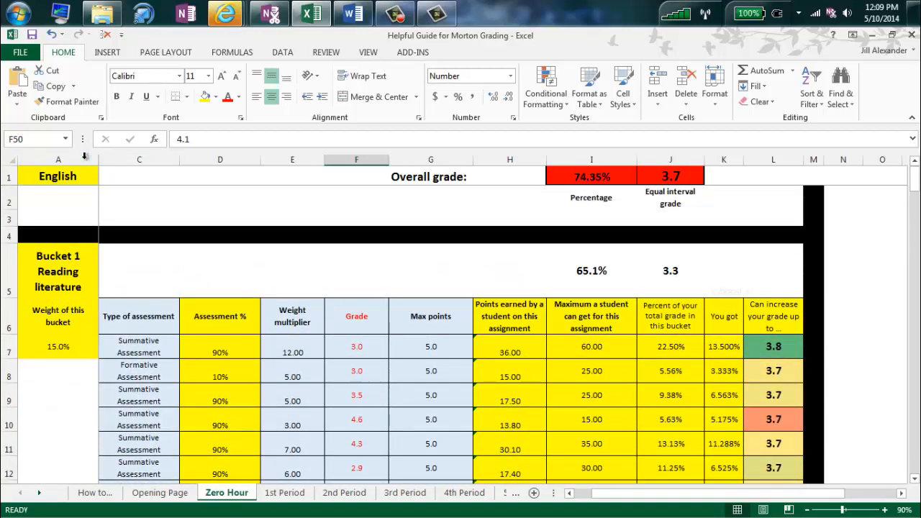
Recheck the English and best-assignment formulas, then select the Argumentative essay grade cell.
click(77, 181)
drag(639, 493, 623, 494)
click(154, 178)
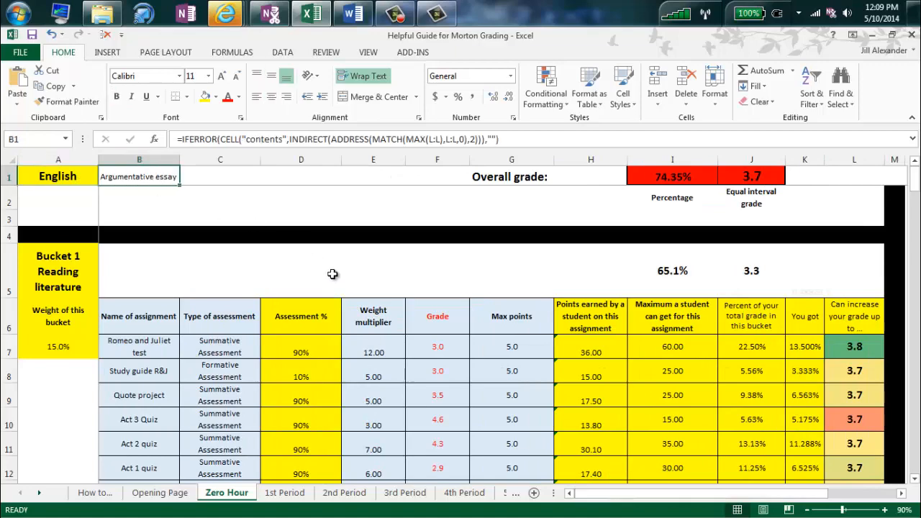
scroll(485, 325, down, 4)
scroll(485, 325, down, 10)
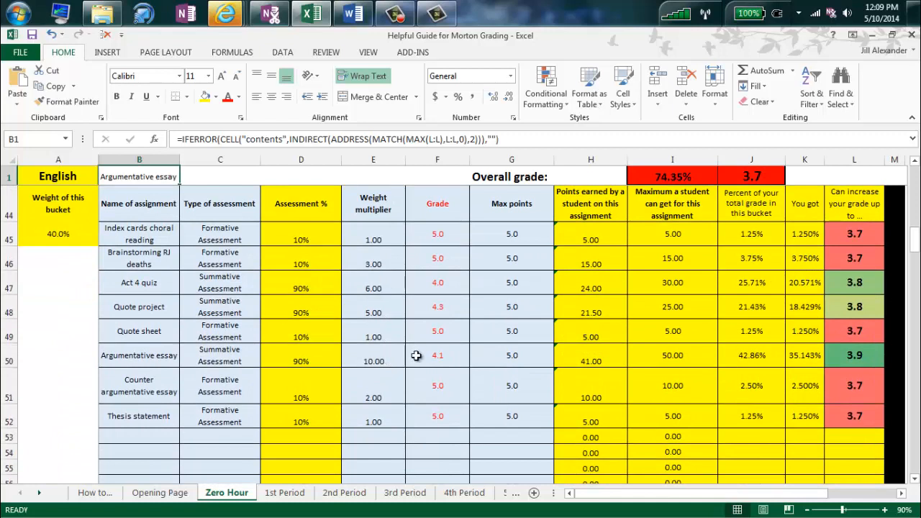
click(454, 356)
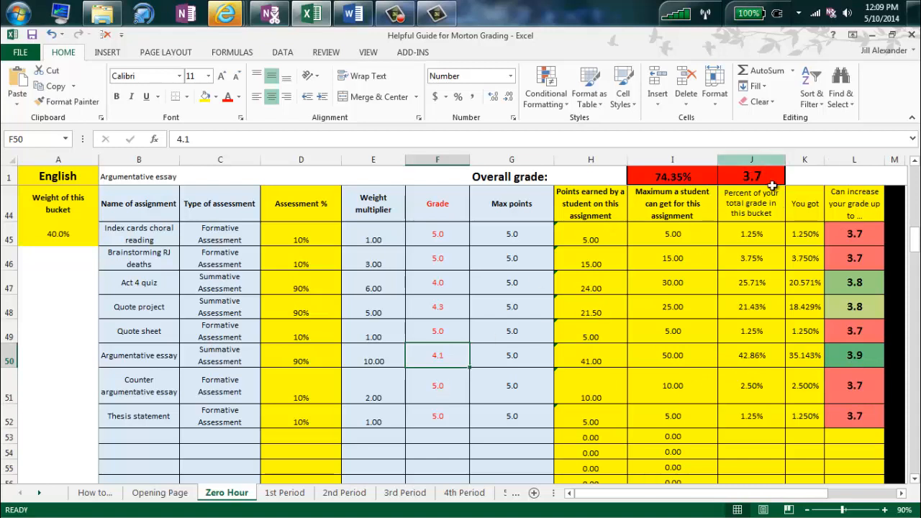
Enter 5 as the Argumentative essay grade, restore 4.1 to compare, then set it to 5 again.
text(5)
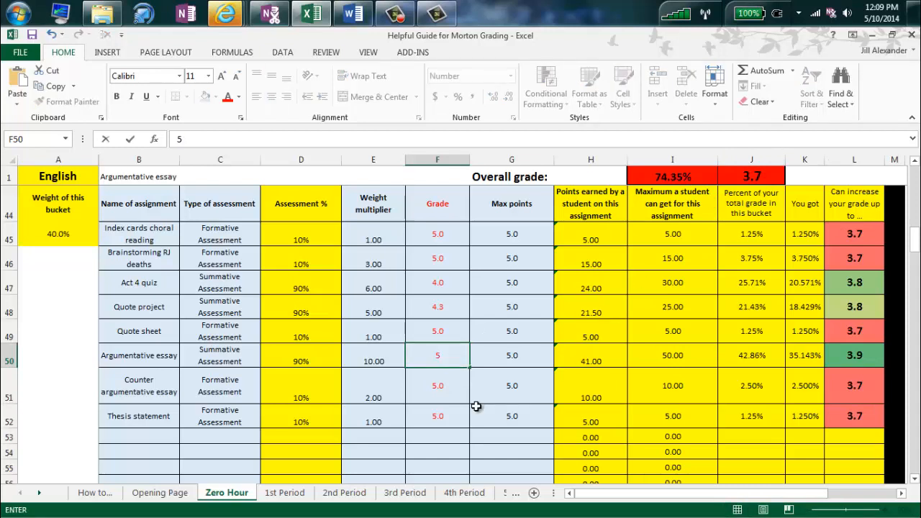
key(Return)
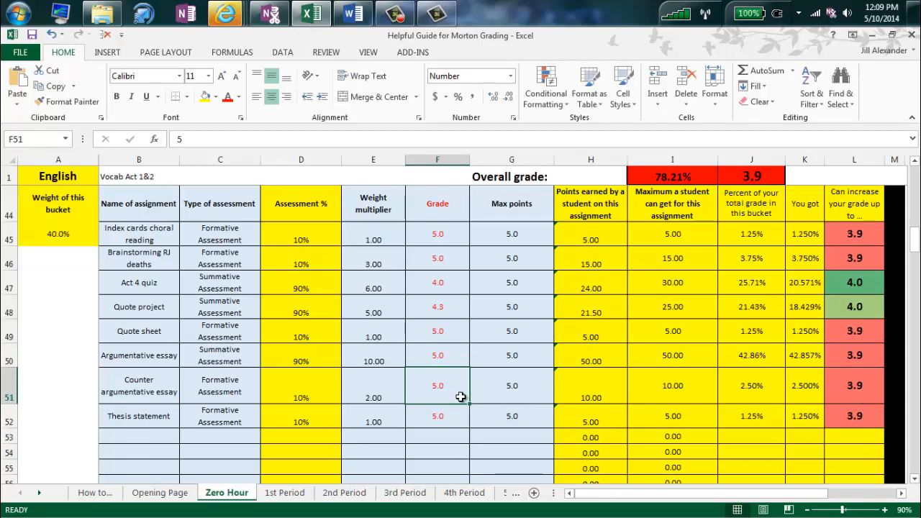
click(453, 358)
text(4.1)
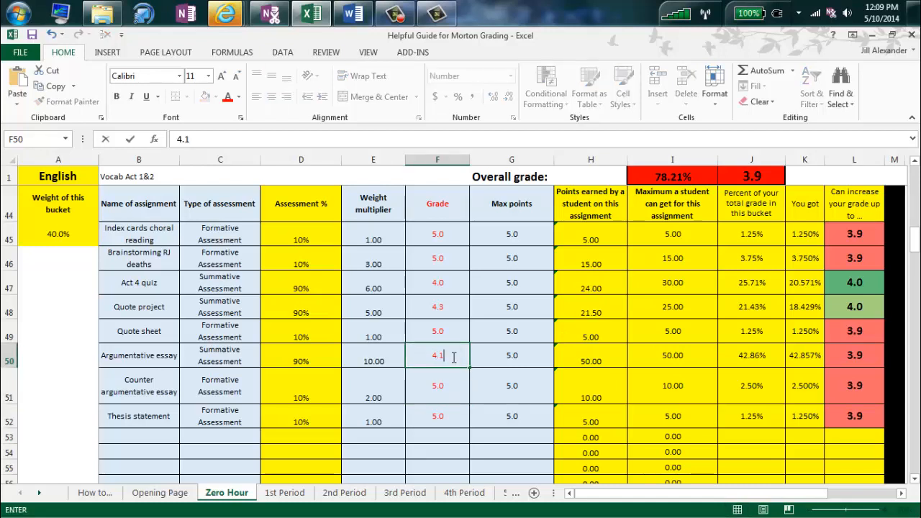
key(Return)
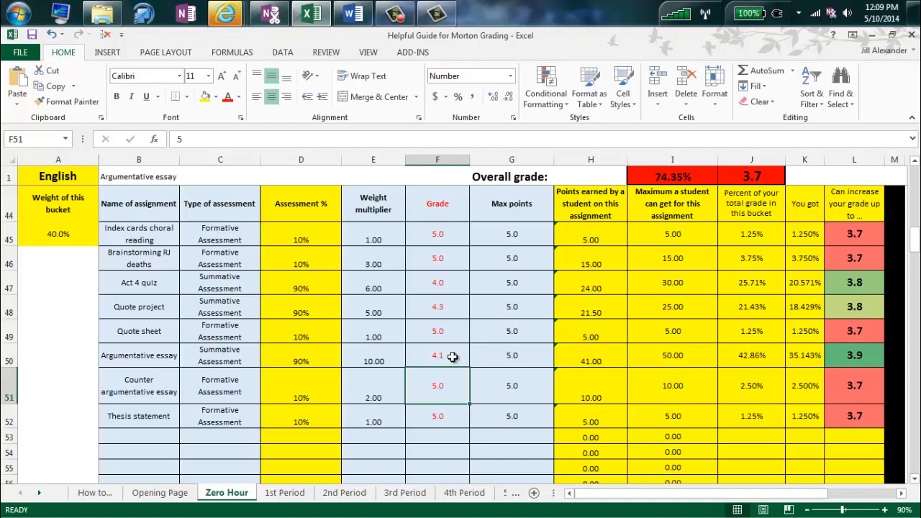
click(443, 358)
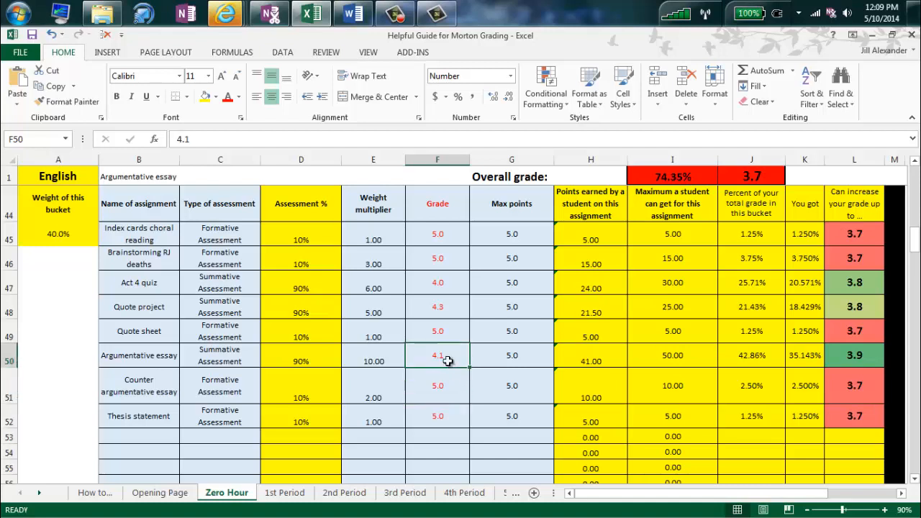
text(5)
key(Return)
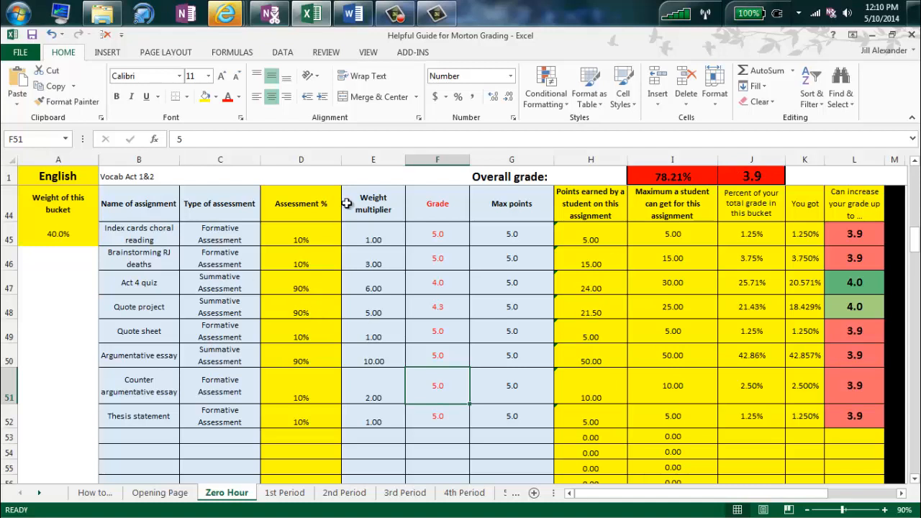
Confirm B1 now names Vocab Act 1&2, inspect its 1.6 grade in Bucket 4, and scroll back to the top.
click(160, 177)
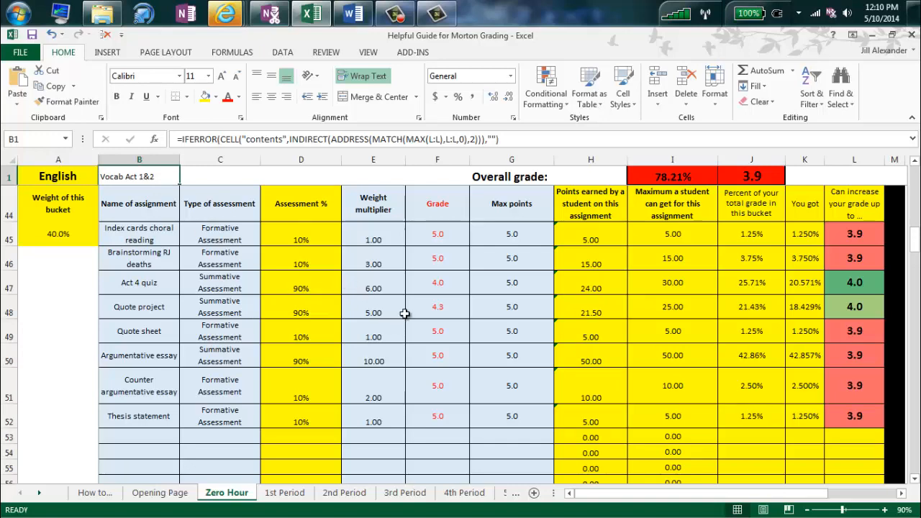
scroll(405, 313, down, 4)
scroll(405, 314, down, 3)
scroll(405, 312, up, 2)
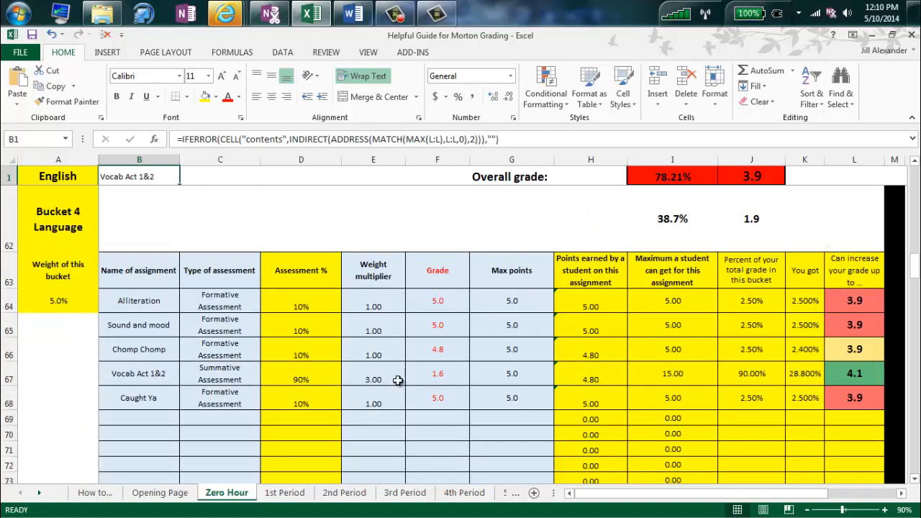
click(439, 375)
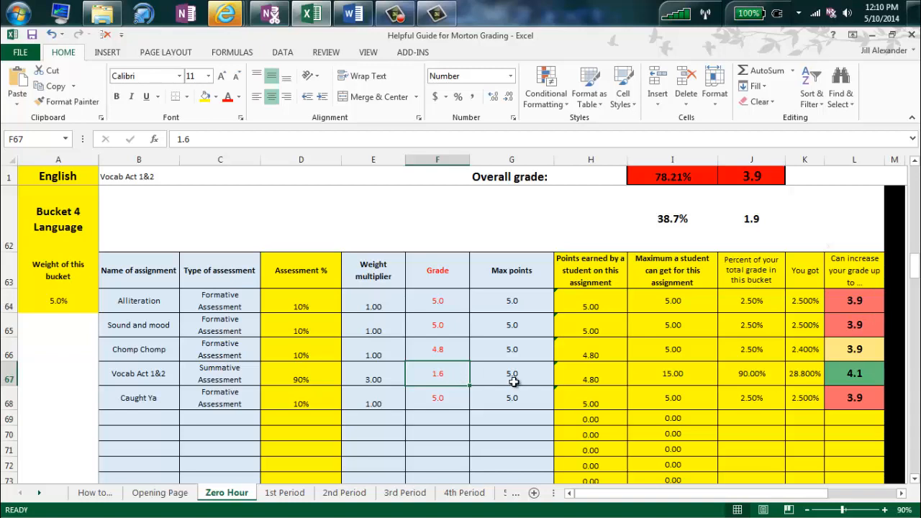
scroll(513, 382, up, 2)
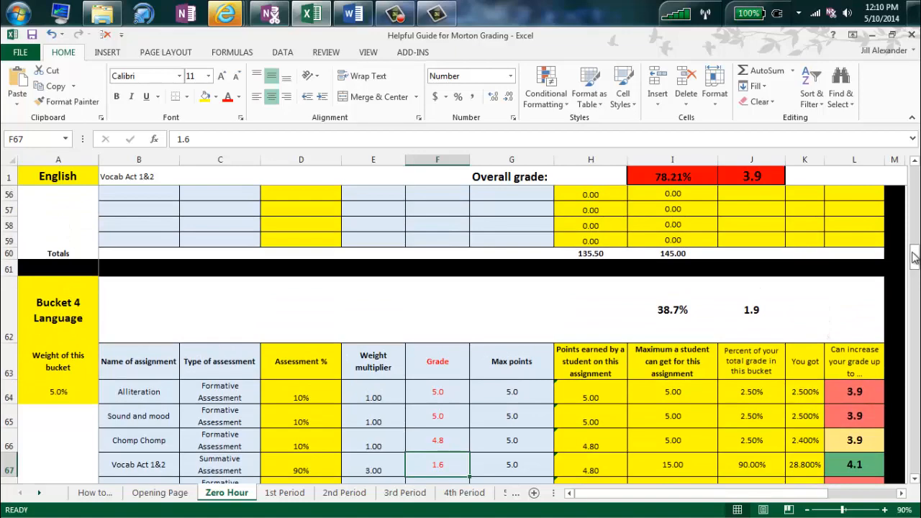
drag(913, 259, 914, 173)
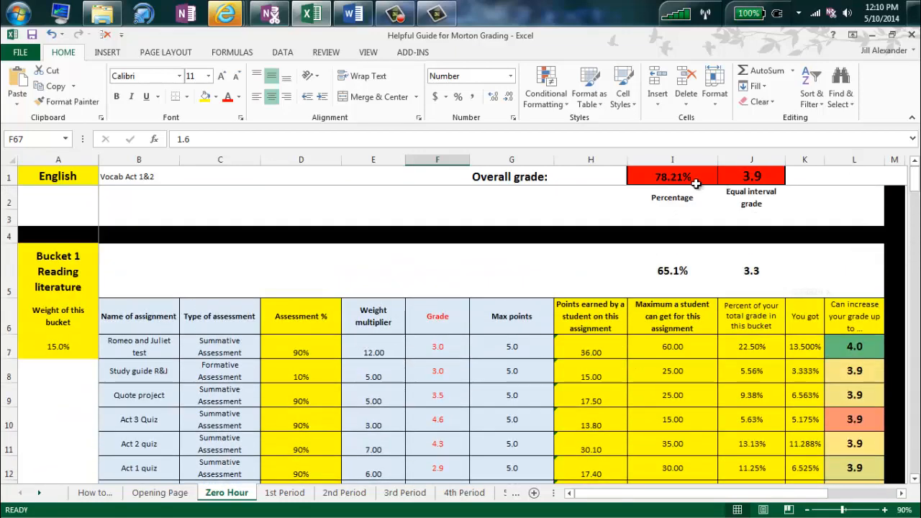
click(696, 178)
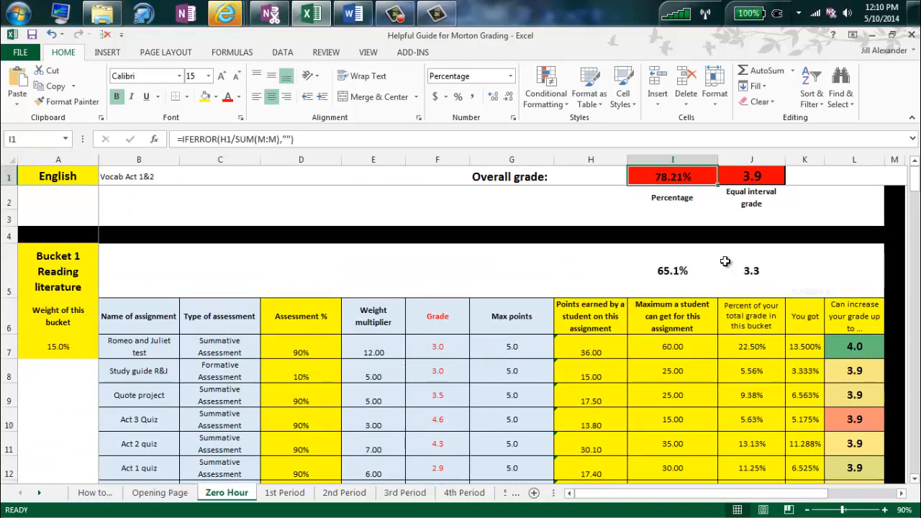
click(769, 181)
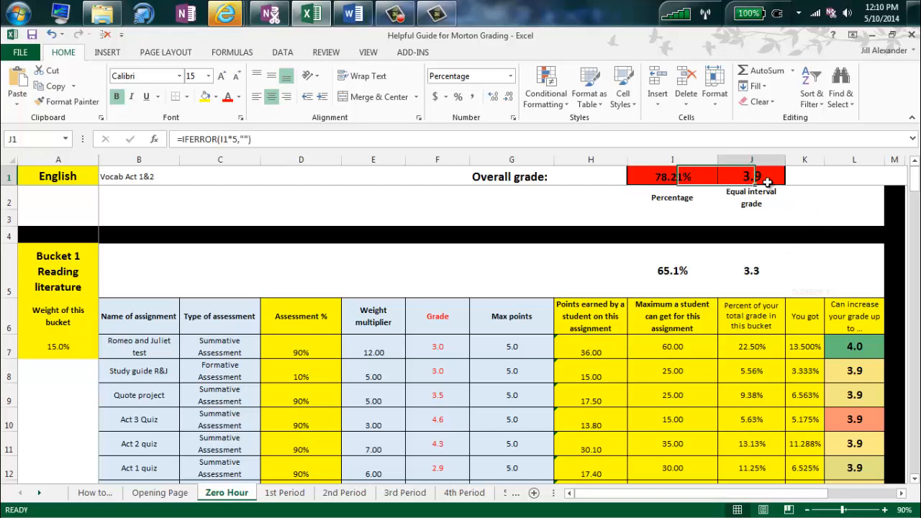
click(673, 181)
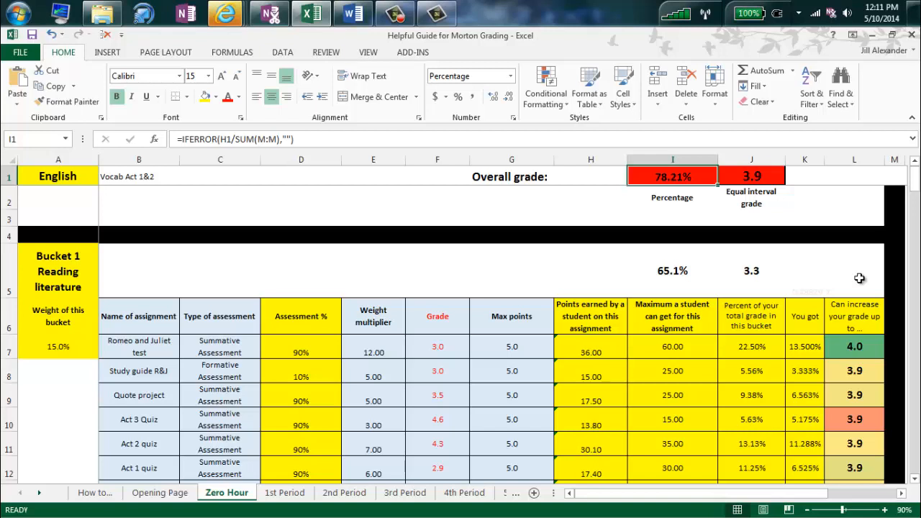
click(689, 275)
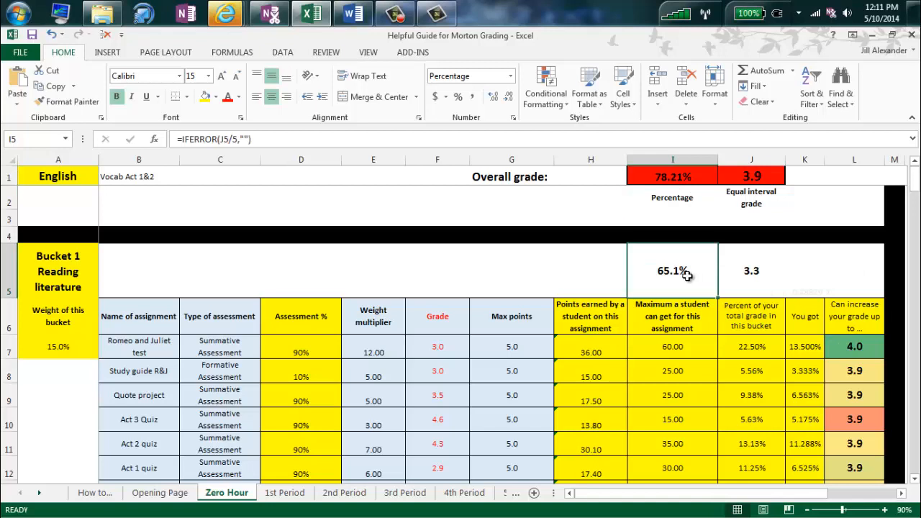